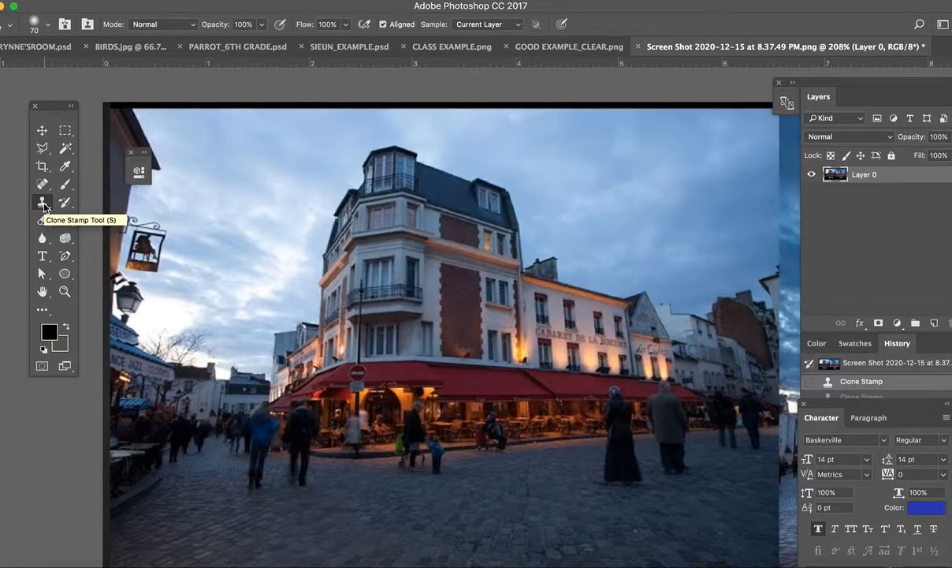
# Reduce the Clone Stamp brush size to 30.
pyautogui.press('[')
pyautogui.press('[')
pyautogui.press('[')
pyautogui.press('[')
pyautogui.press('[')
pyautogui.press('[')
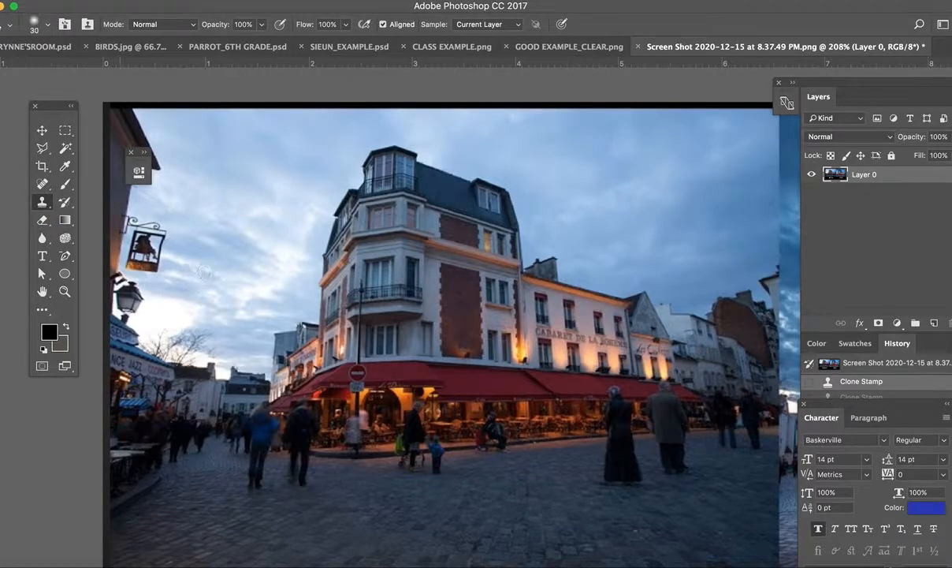
pyautogui.moveTo(42, 184)
pyautogui.mouseDown()
pyautogui.moveTo(92, 199)
pyautogui.moveTo(89, 211)
pyautogui.moveTo(99, 204)
pyautogui.mouseUp()
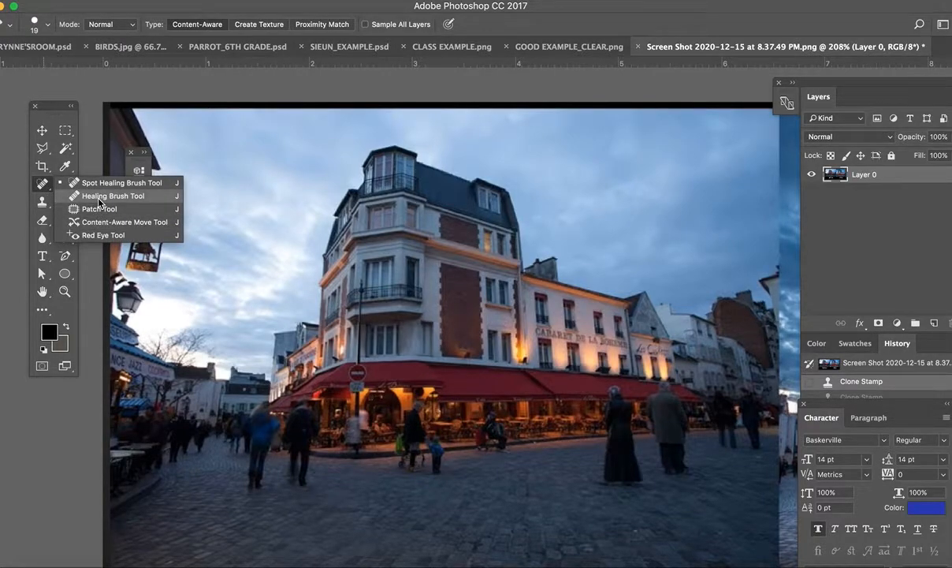
pyautogui.moveTo(99, 203); pyautogui.dragTo(40, 187)
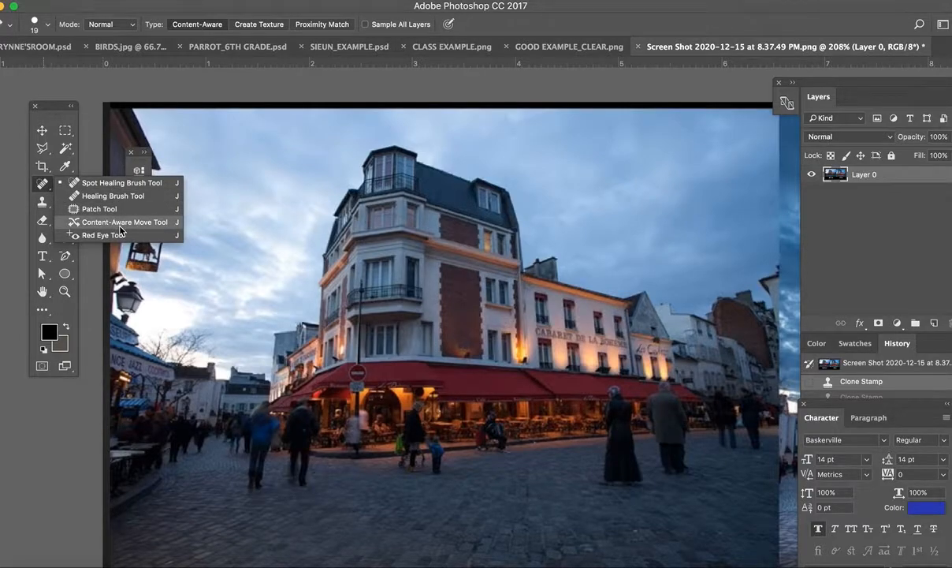
pyautogui.click(42, 186)
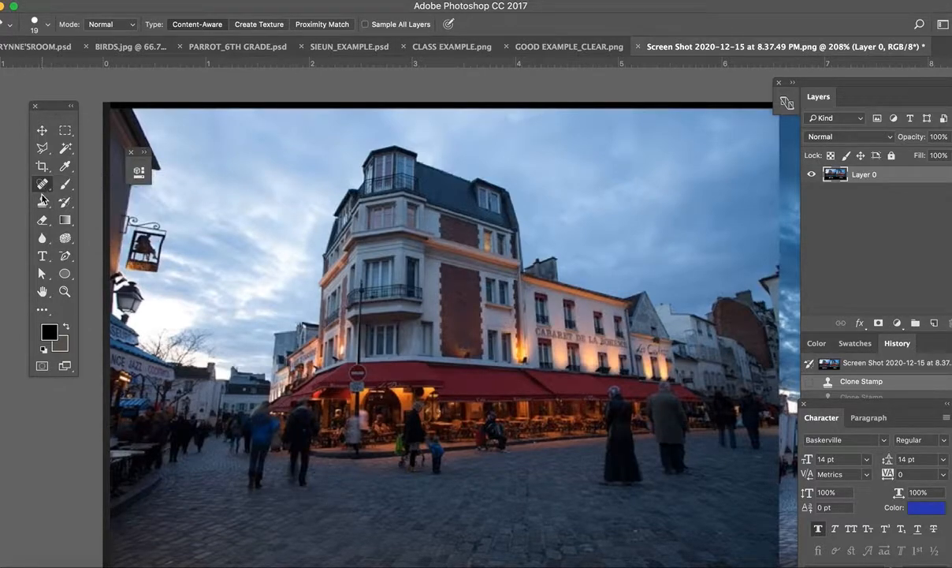
pyautogui.click(43, 201)
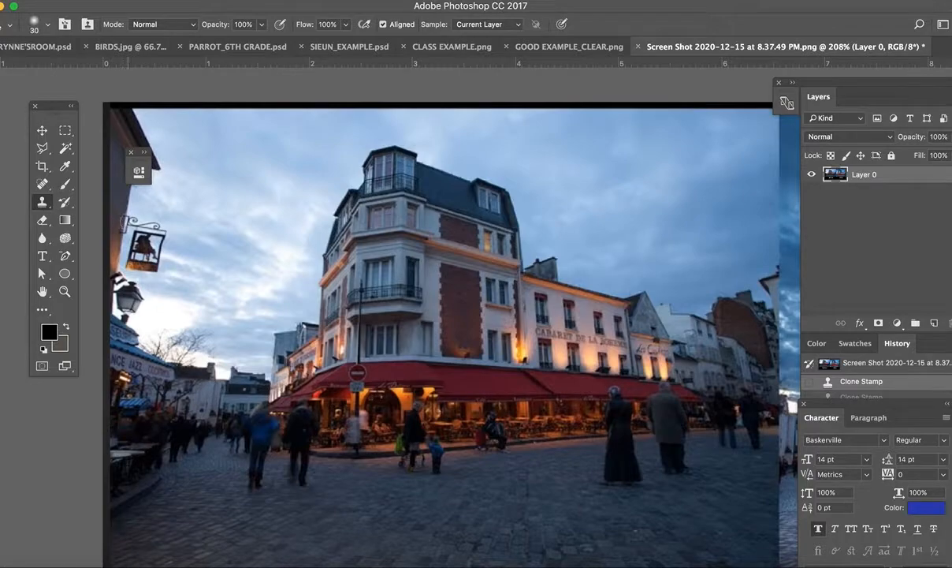
pyautogui.click(44, 185)
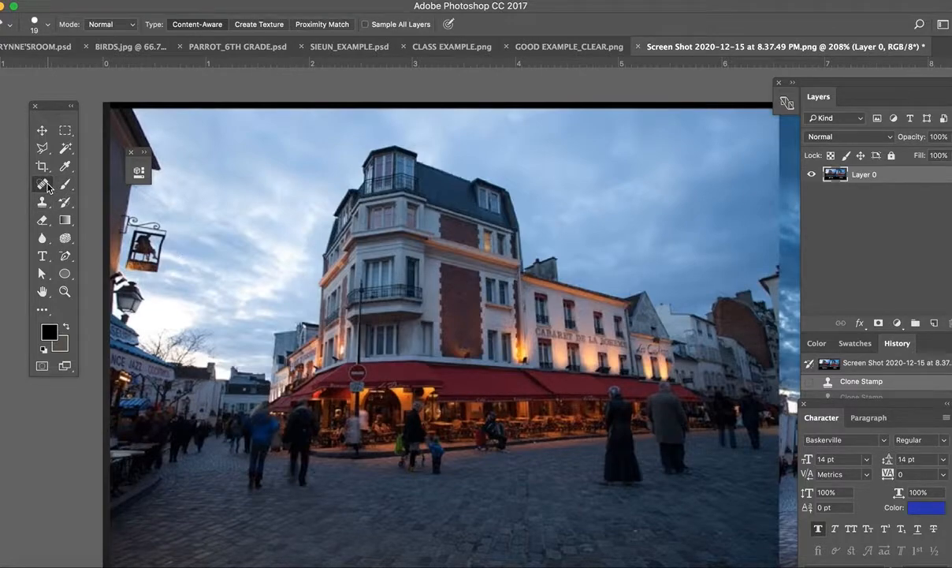
pyautogui.rightClick(44, 185)
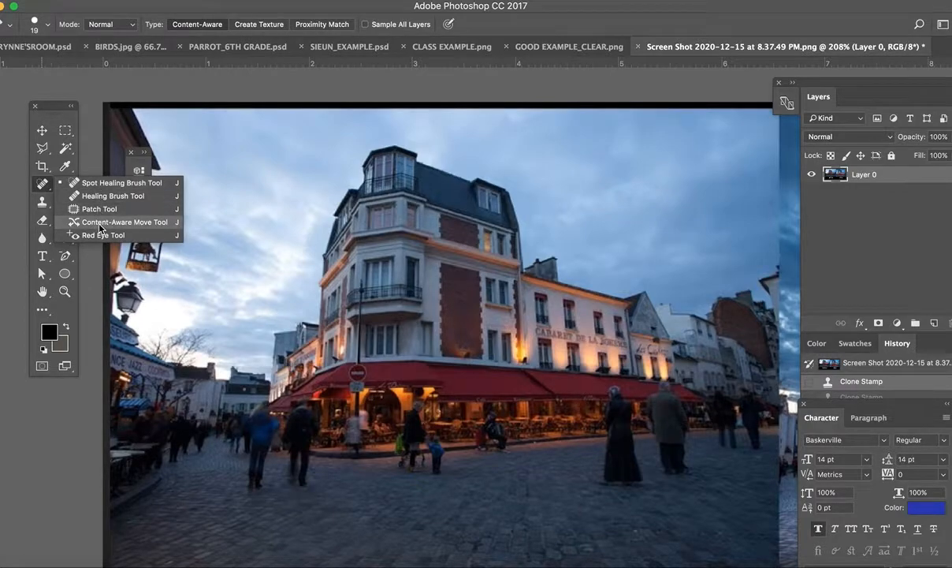
pyautogui.click(40, 185)
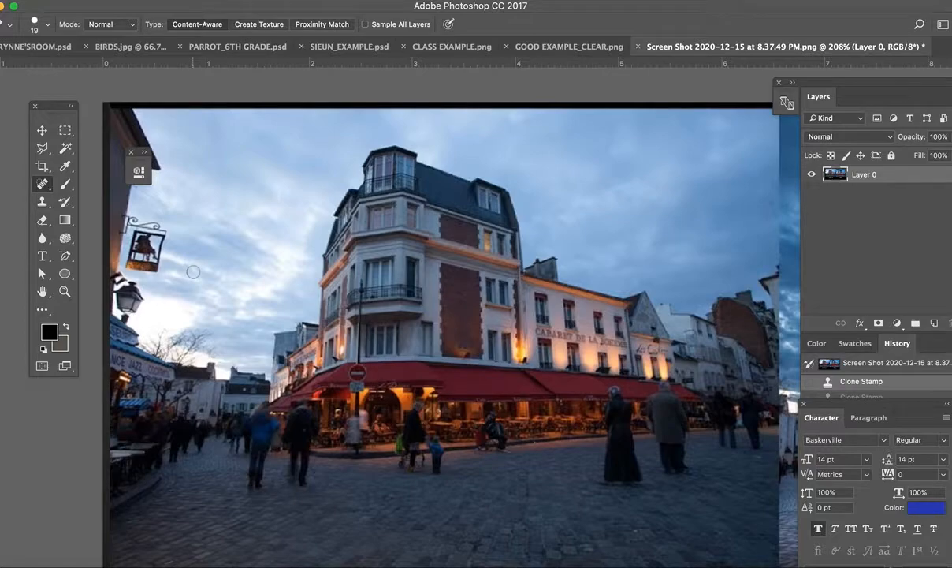
# Clone nearby sky over the outer part of the hanging shop sign with the Clone Stamp, using a brush size of 50 for the final strokes.
pyautogui.click(42, 207)
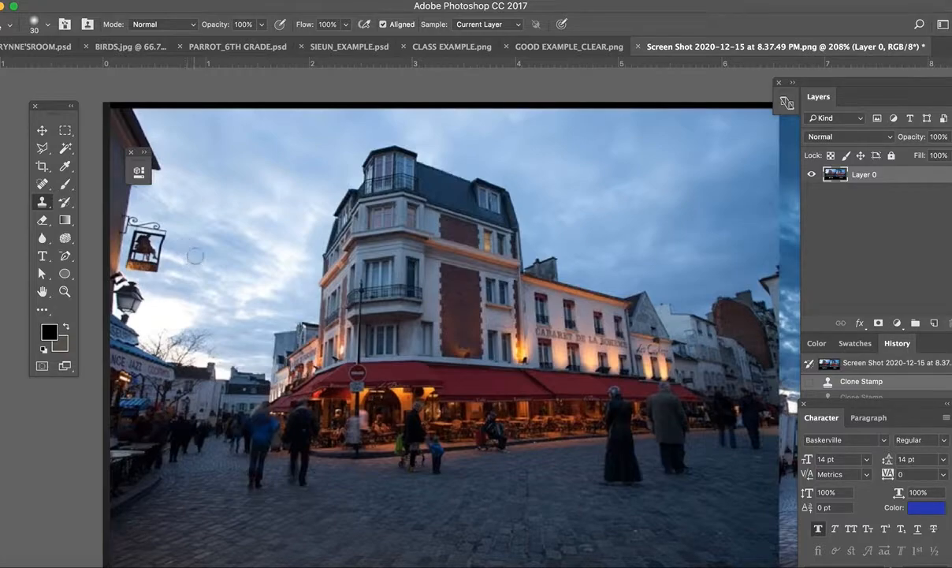
pyautogui.moveTo(147, 229); pyautogui.dragTo(142, 241)
pyautogui.press(']')
pyautogui.press(']')
pyautogui.press(']')
pyautogui.press(']')
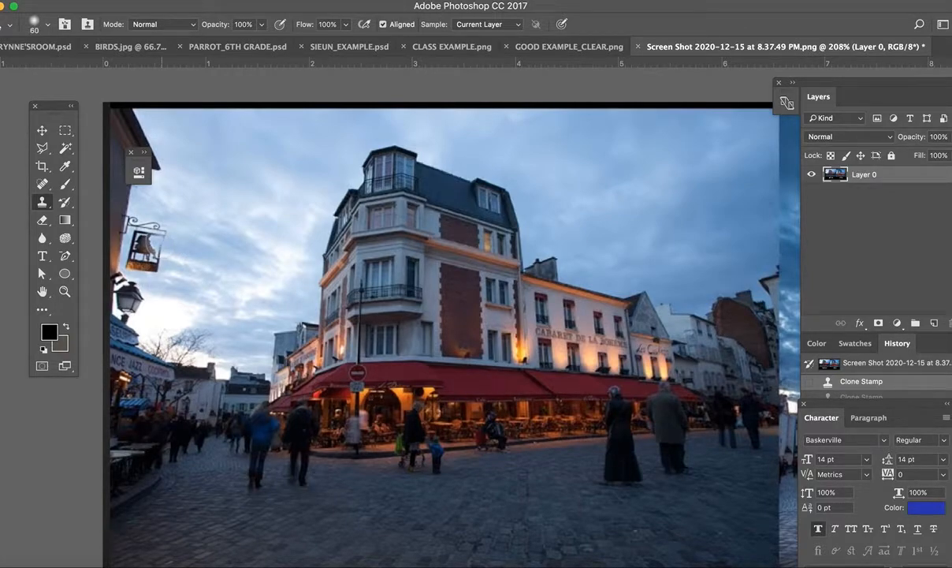
pyautogui.press('[')
pyautogui.press('[')
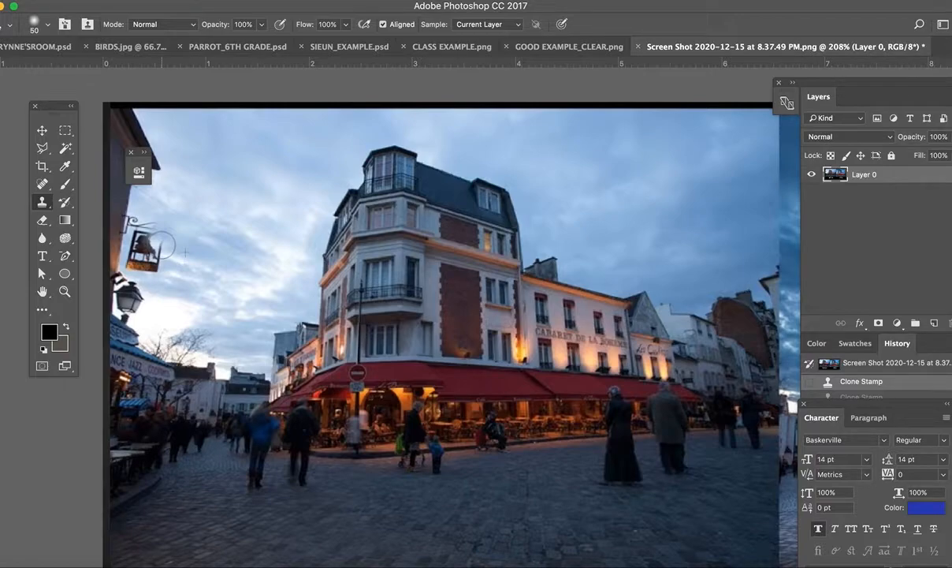
pyautogui.moveTo(162, 243); pyautogui.dragTo(162, 235)
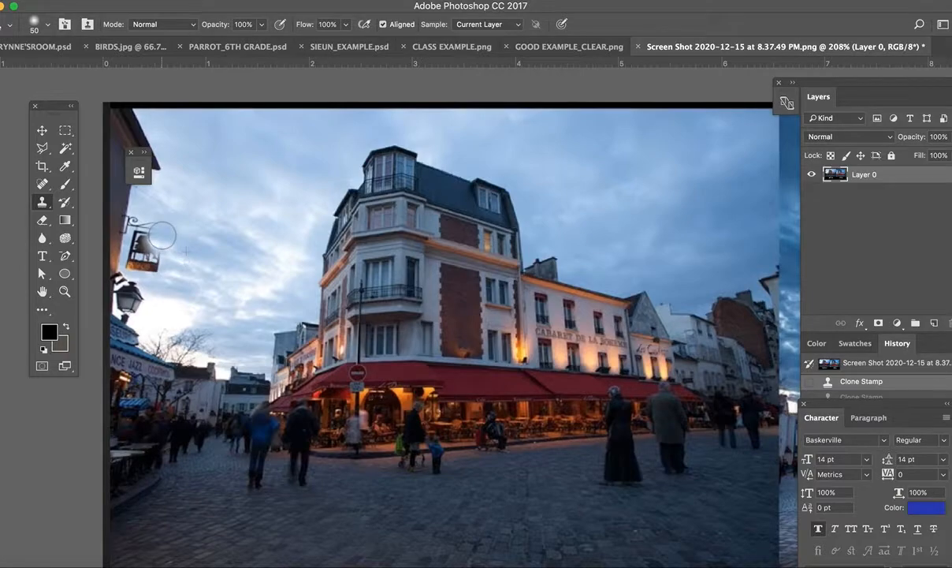
pyautogui.moveTo(162, 235); pyautogui.dragTo(157, 272)
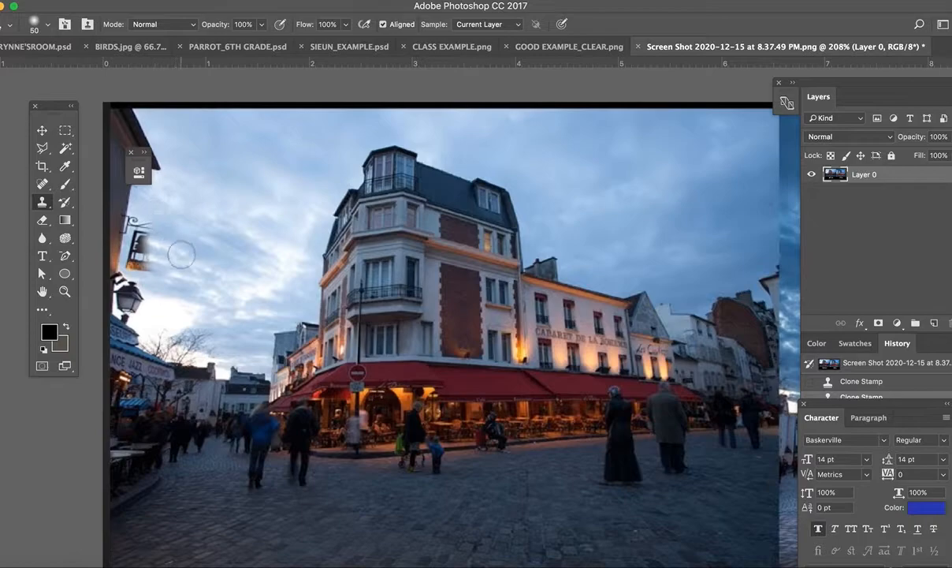
# Resample the sky beside the hanging sign and clone it along the sign's remaining edge with a Clone Stamp brush size of 25.
pyautogui.keyDown('alt'); pyautogui.click(164, 229); pyautogui.keyUp('alt')
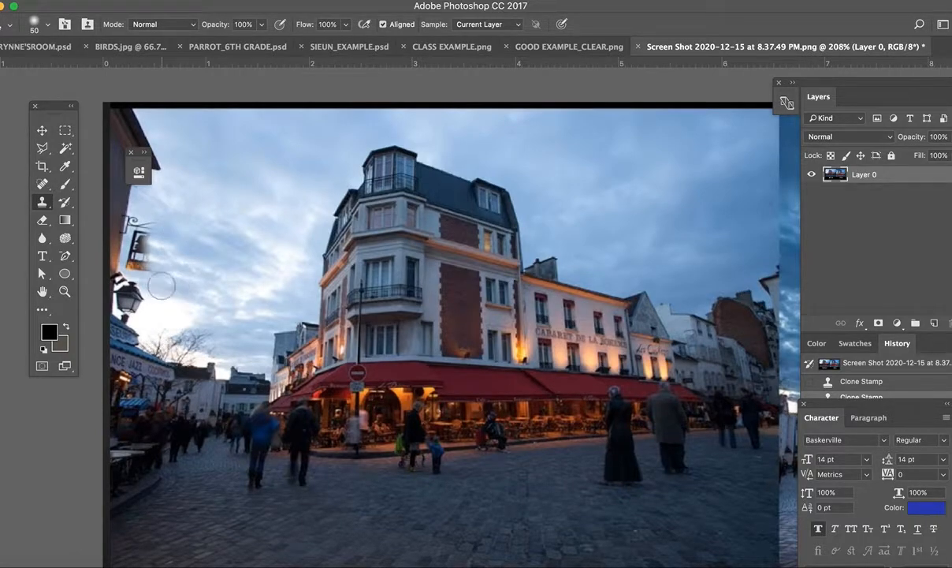
pyautogui.press('[')
pyautogui.press('[')
pyautogui.press('[')
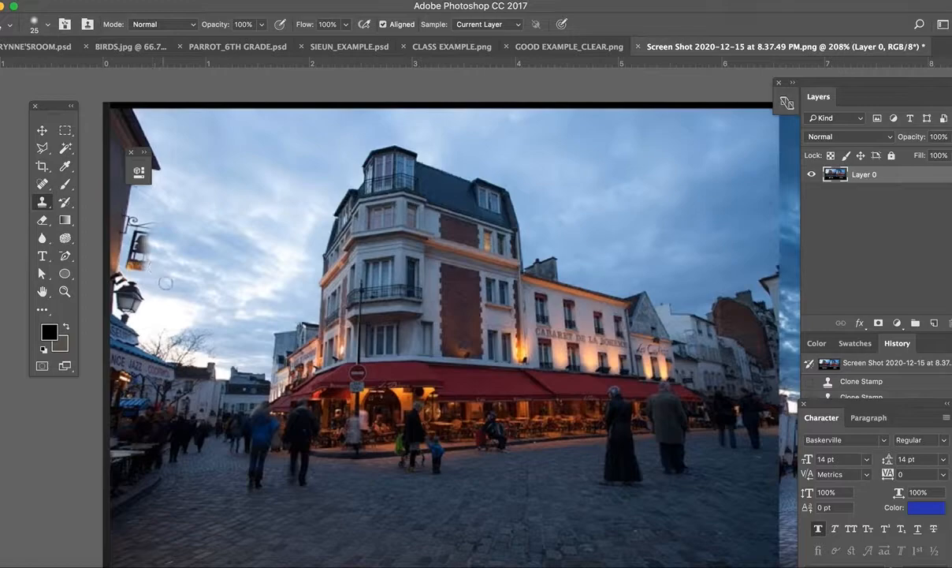
pyautogui.keyDown('alt'); pyautogui.click(173, 241); pyautogui.keyUp('alt')
pyautogui.moveTo(148, 229)
pyautogui.mouseDown()
pyautogui.moveTo(150, 262)
pyautogui.moveTo(150, 237)
pyautogui.mouseUp()
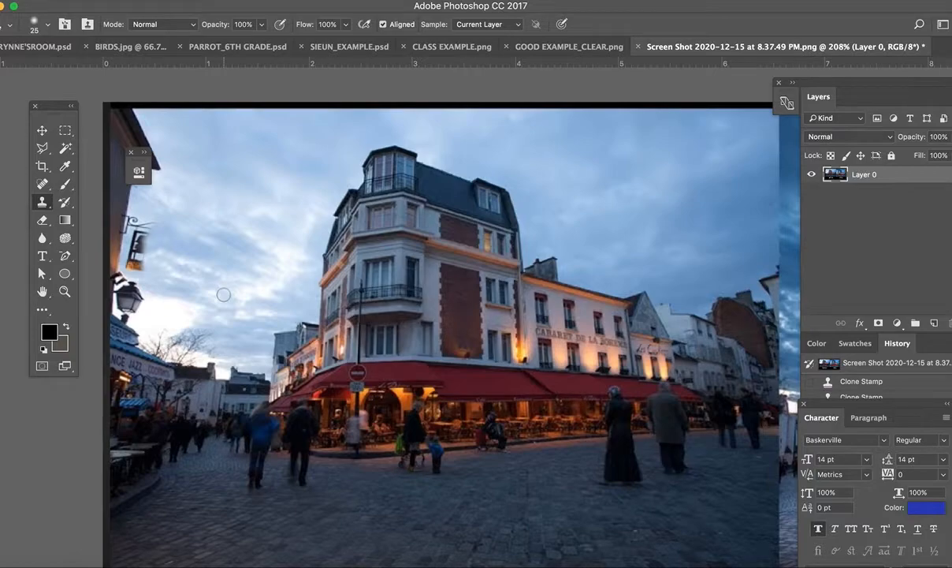
# Remove the rest of the hanging sign and its bracket scroll with the Spot Healing Brush at size 25.
pyautogui.click(42, 188)
pyautogui.click(89, 182)
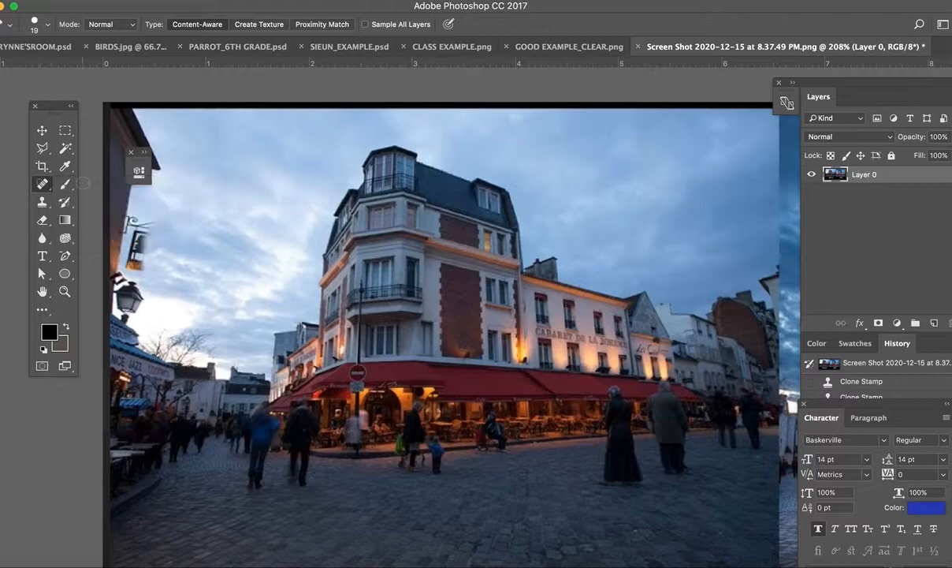
pyautogui.press(']')
pyautogui.click(166, 234)
pyautogui.moveTo(167, 235)
pyautogui.mouseDown()
pyautogui.moveTo(146, 222)
pyautogui.moveTo(134, 256)
pyautogui.mouseUp()
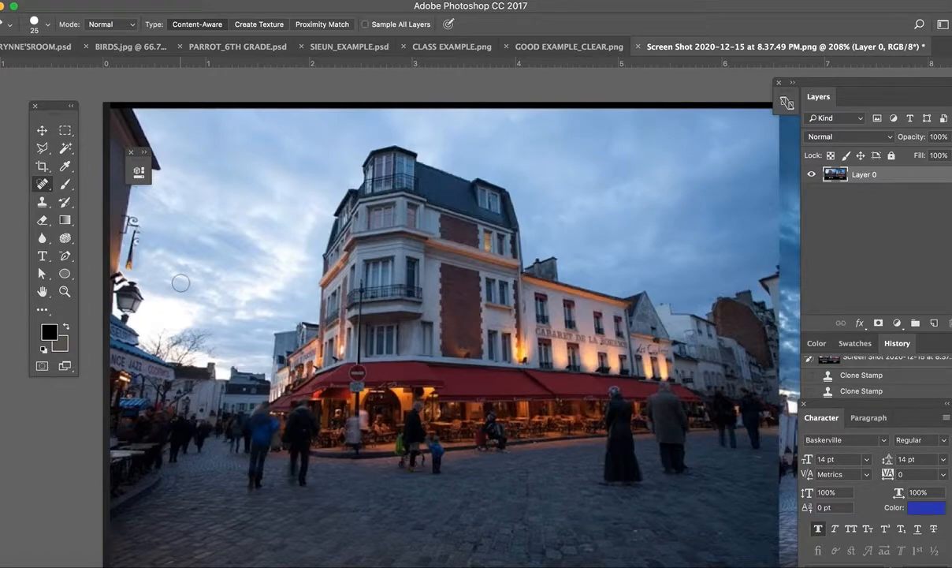
pyautogui.moveTo(153, 214)
pyautogui.mouseDown()
pyautogui.moveTo(134, 204)
pyautogui.moveTo(131, 236)
pyautogui.mouseUp()
pyautogui.moveTo(135, 223); pyautogui.dragTo(123, 257)
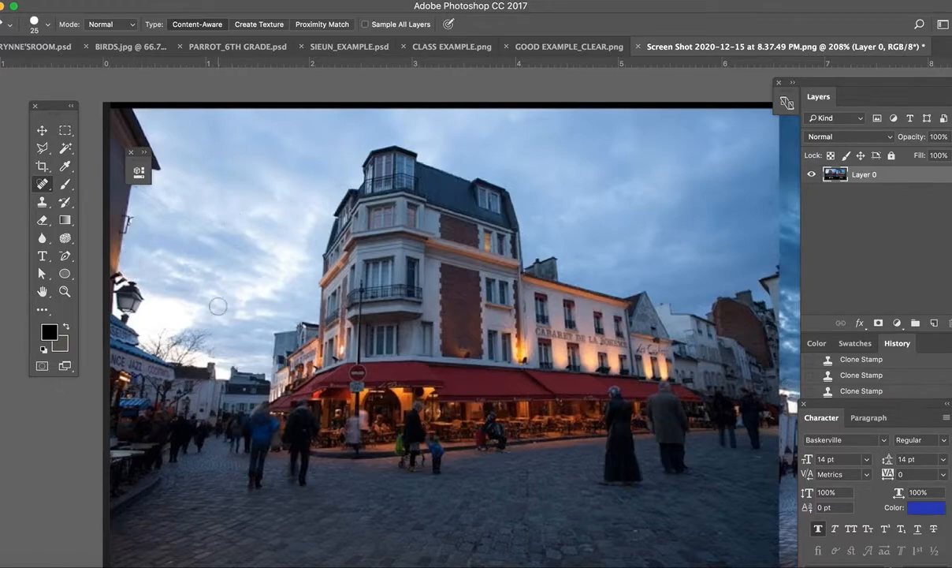
# Paint over the feet of the walker in blue with the Healing Brush, using the surrounding cobblestones.
pyautogui.rightClick(43, 185)
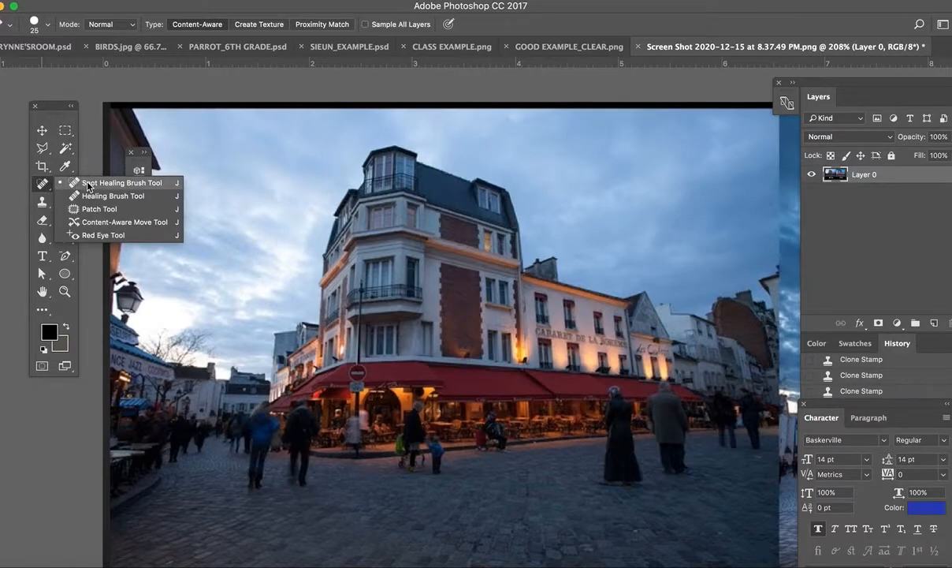
pyautogui.click(106, 195)
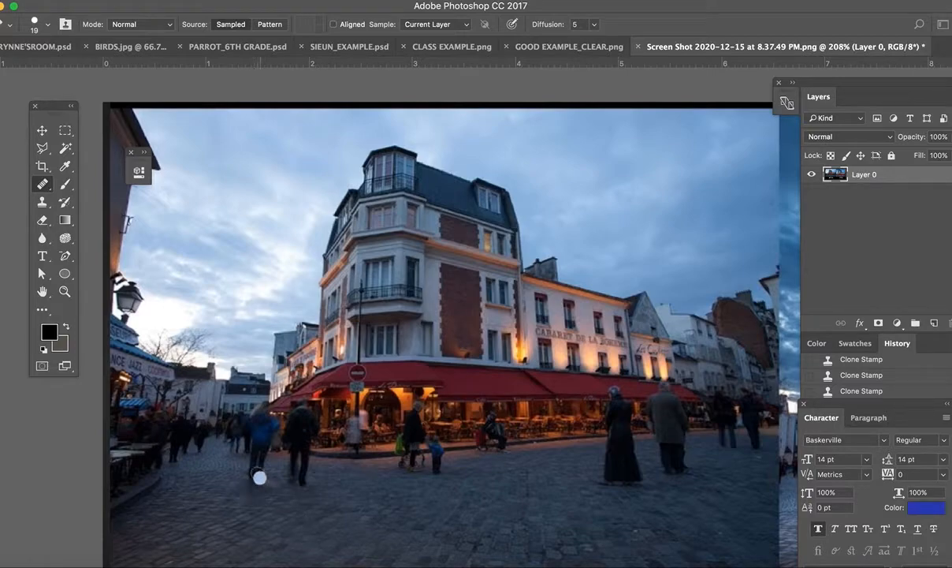
# Patch the lower legs of the two walkers on the street with clean cobblestones using the Patch tool, and deselect the area.
pyautogui.click(43, 183)
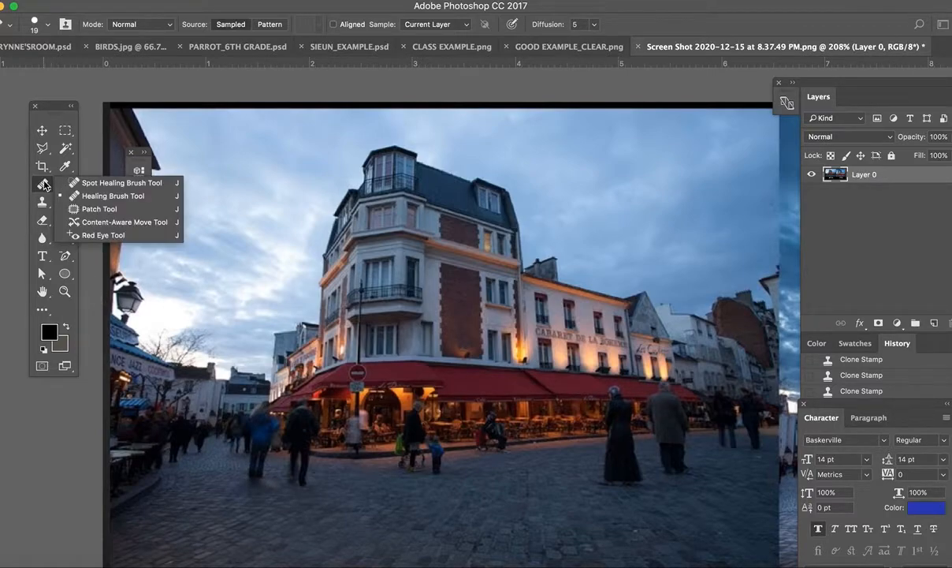
pyautogui.click(99, 208)
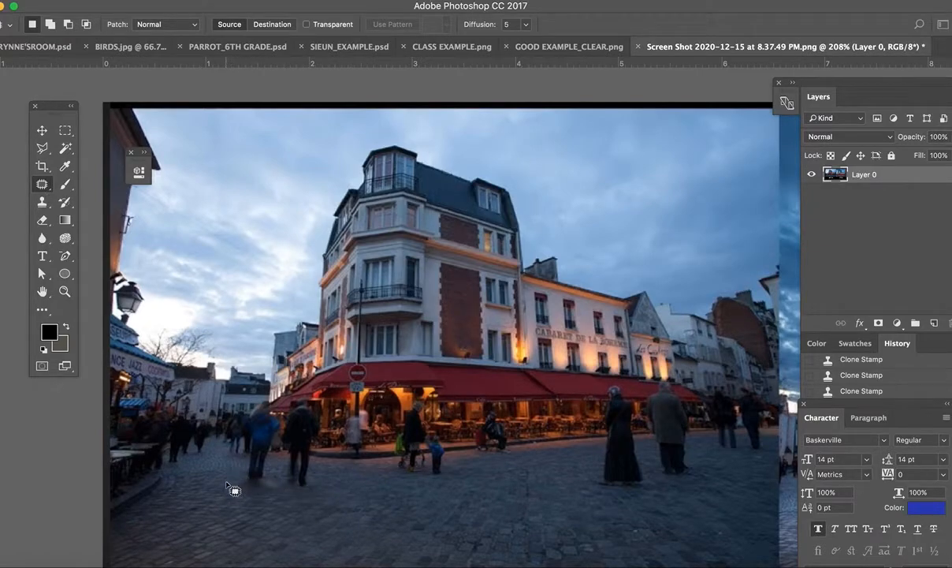
pyautogui.moveTo(226, 483)
pyautogui.mouseDown()
pyautogui.moveTo(251, 459)
pyautogui.moveTo(291, 451)
pyautogui.moveTo(317, 463)
pyautogui.moveTo(327, 483)
pyautogui.moveTo(294, 498)
pyautogui.moveTo(257, 498)
pyautogui.moveTo(227, 483)
pyautogui.moveTo(351, 470)
pyautogui.moveTo(376, 505)
pyautogui.mouseUp()
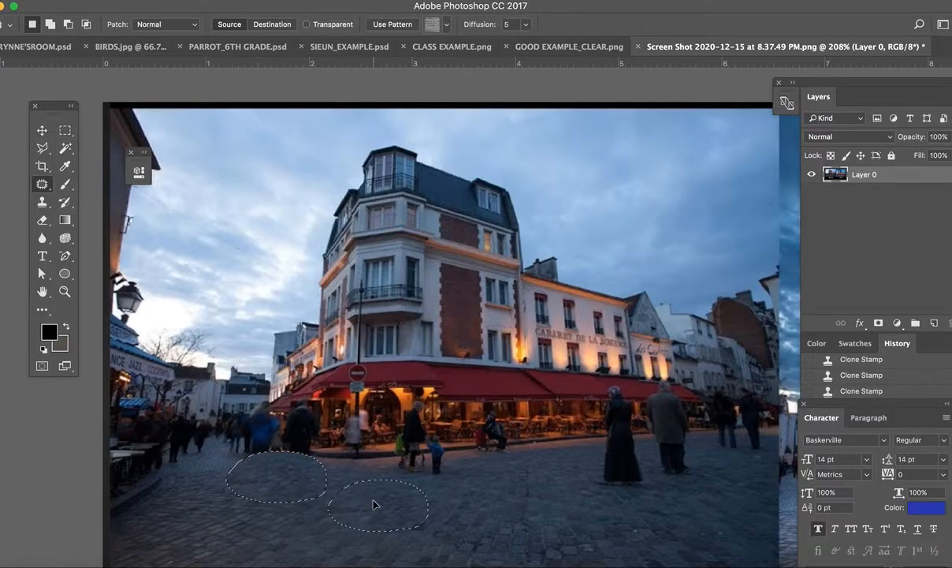
pyautogui.moveTo(375, 505)
pyautogui.mouseDown()
pyautogui.moveTo(358, 521)
pyautogui.moveTo(415, 441)
pyautogui.moveTo(410, 465)
pyautogui.moveTo(351, 504)
pyautogui.moveTo(361, 522)
pyautogui.moveTo(368, 509)
pyautogui.mouseUp()
pyautogui.hotkey('ctrl', 'd')
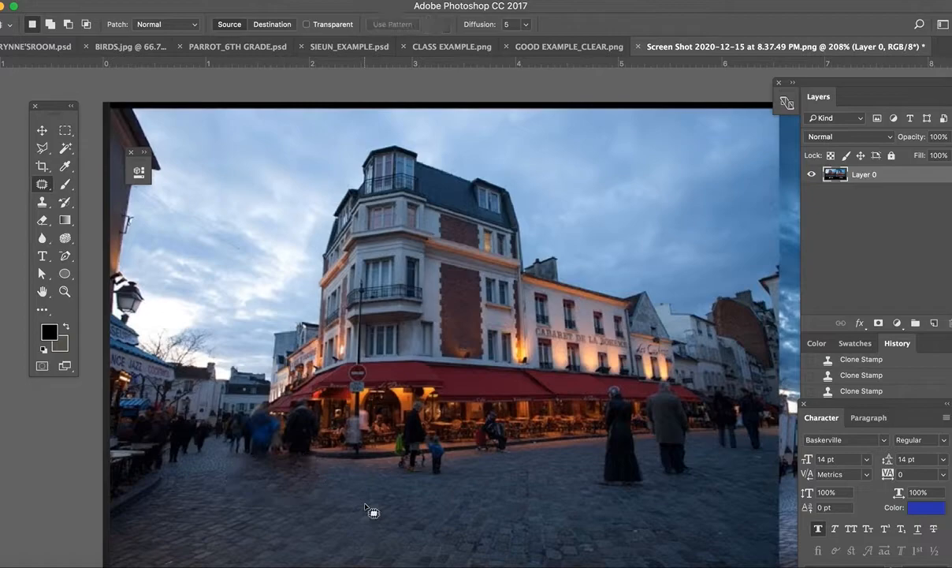
# Move a pair of the corner building's windows onto the adjoining cabaret facade with the Content-Aware Move tool, and clear the selection.
pyautogui.click(44, 186)
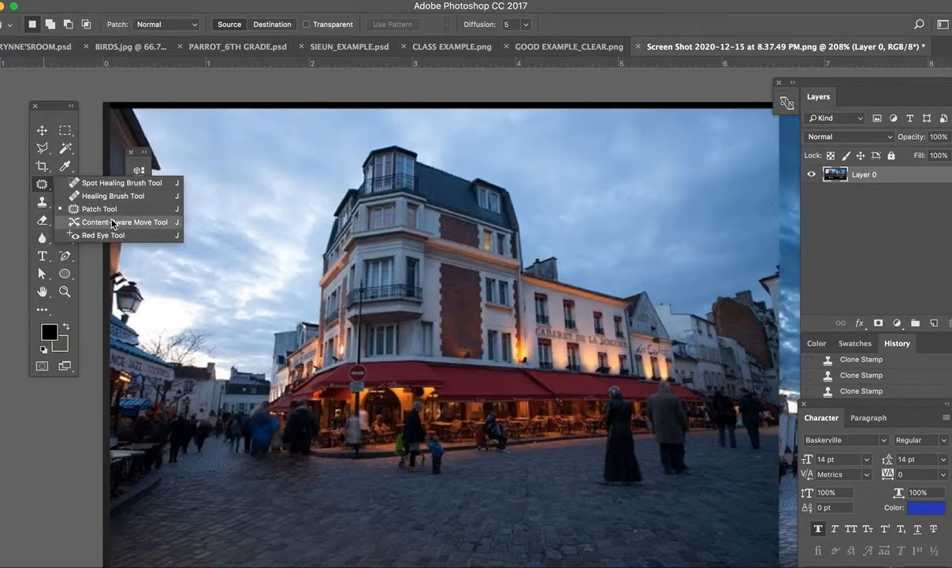
pyautogui.click(137, 224)
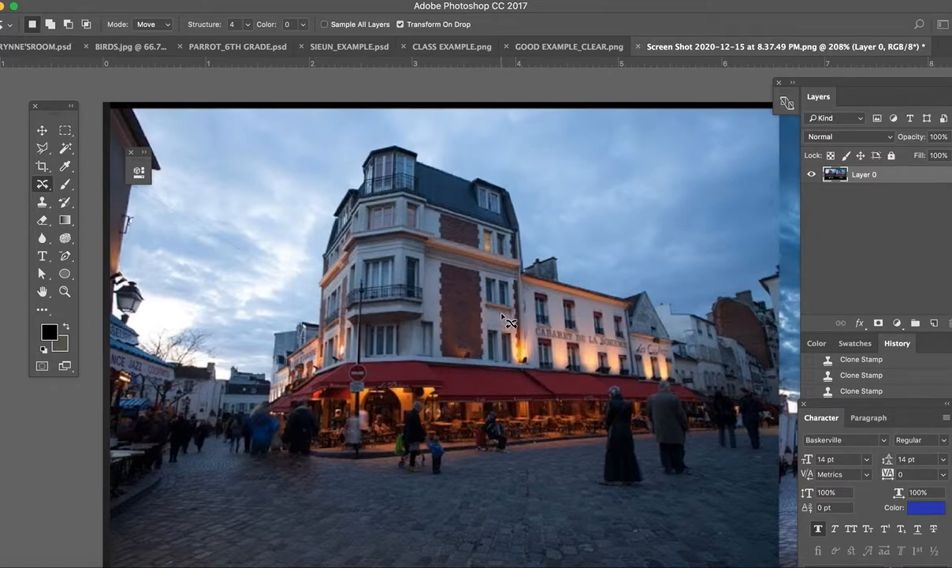
pyautogui.moveTo(501, 314)
pyautogui.mouseDown()
pyautogui.moveTo(485, 304)
pyautogui.moveTo(486, 277)
pyautogui.moveTo(497, 272)
pyautogui.moveTo(516, 296)
pyautogui.moveTo(507, 319)
pyautogui.moveTo(509, 296)
pyautogui.moveTo(534, 297)
pyautogui.moveTo(540, 311)
pyautogui.mouseUp()
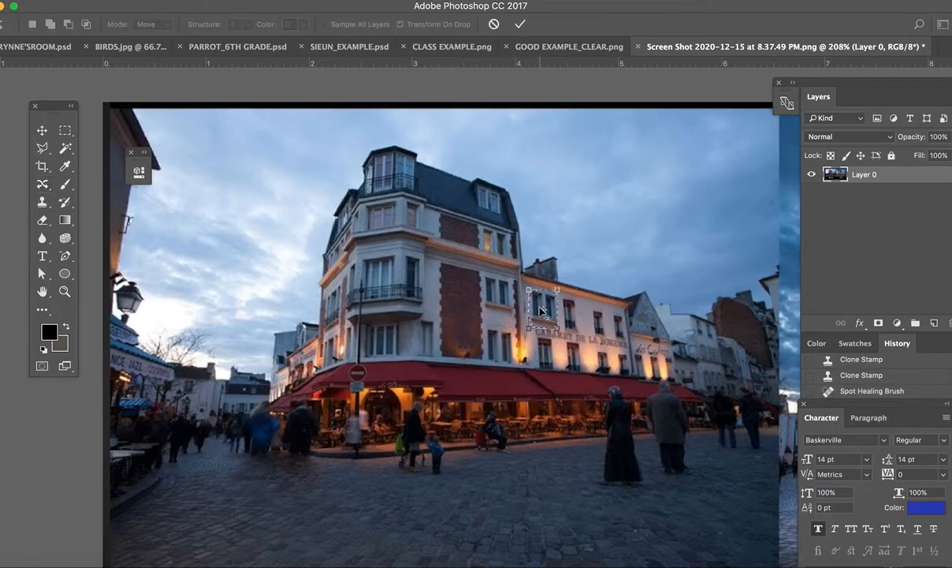
pyautogui.press('Return')
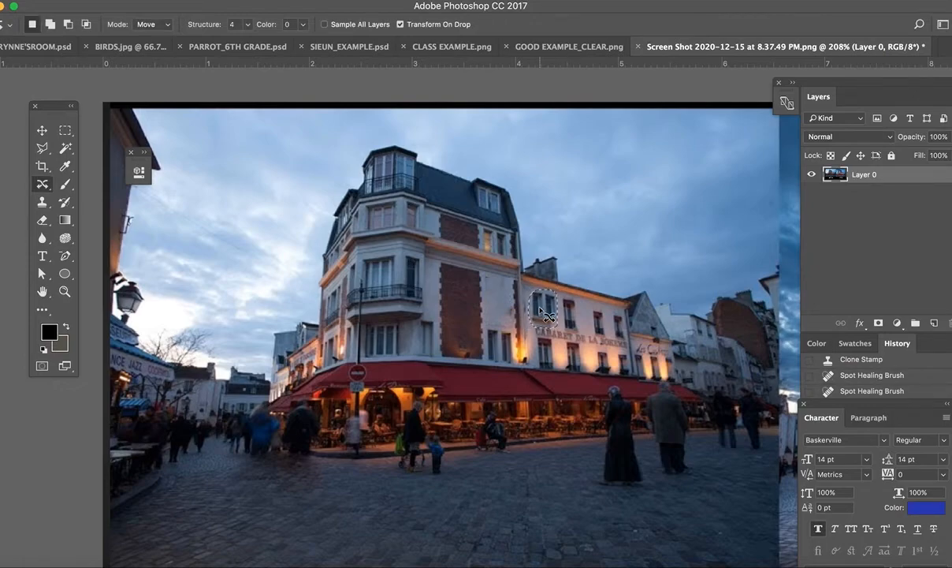
pyautogui.hotkey('ctrl', 'd')
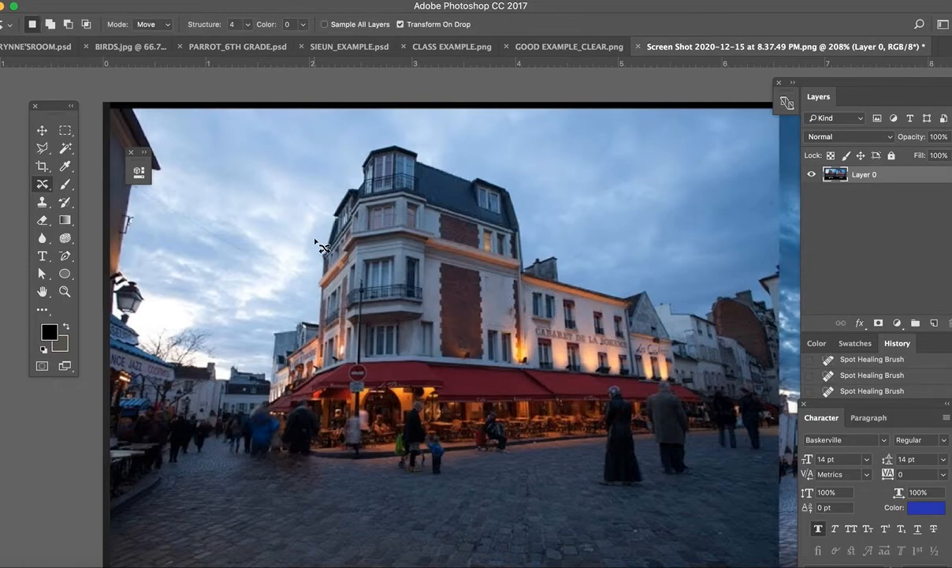